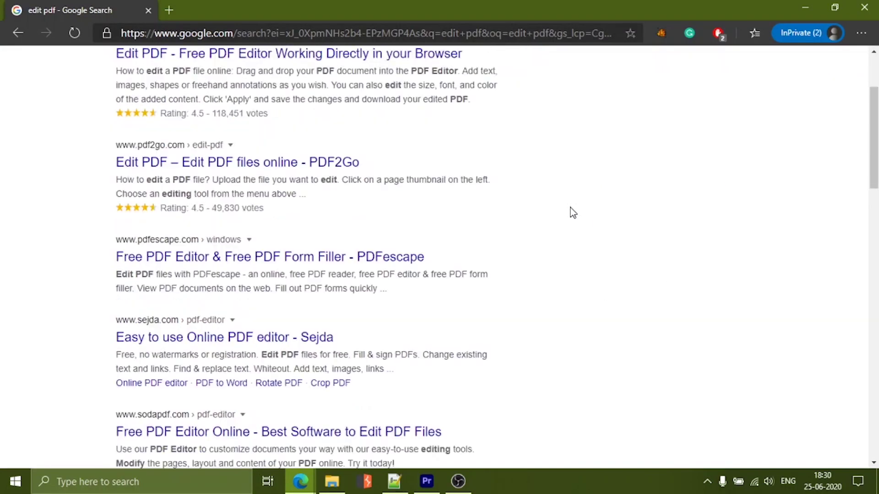
- Browse to the Desktop and pick A Sample PDF.pdf in Word's Open dialog
scroll(571, 212, "down", 4)
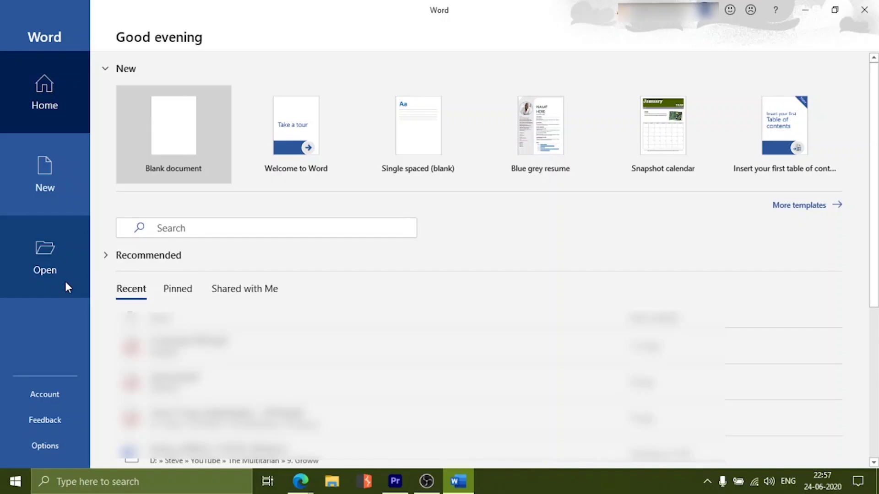
left_click(65, 280)
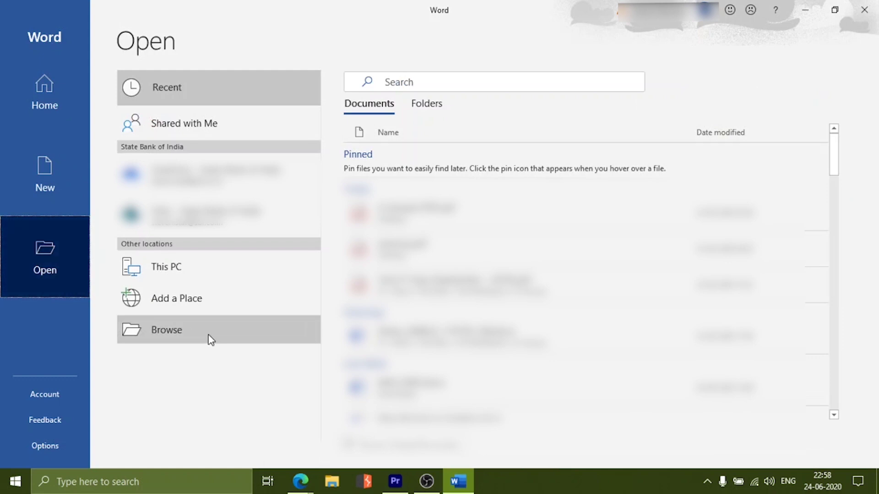
left_click(217, 341)
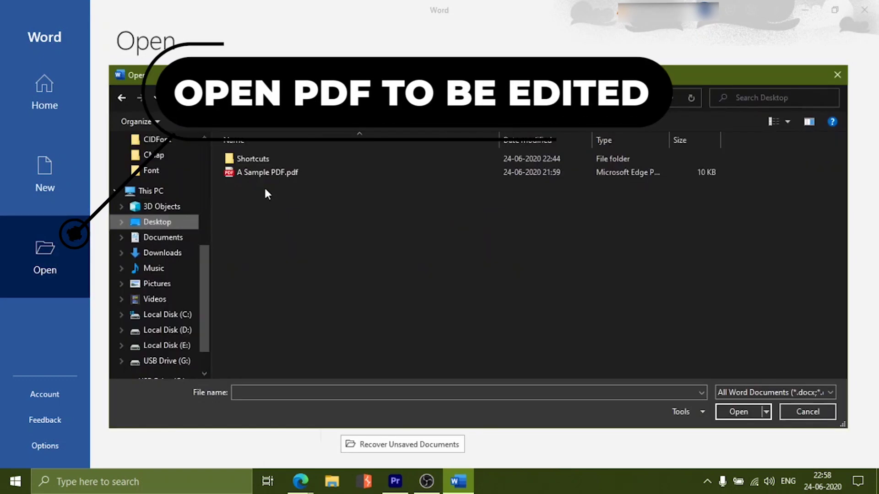
left_click(316, 172)
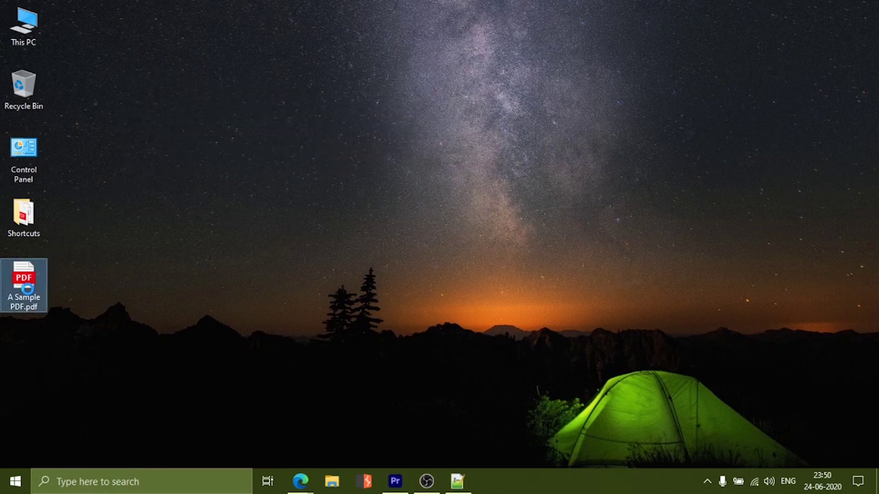
- Choose Word from More apps under Open with to open A Sample PDF.pdf
right_click(27, 290)
mouse_move(132, 307)
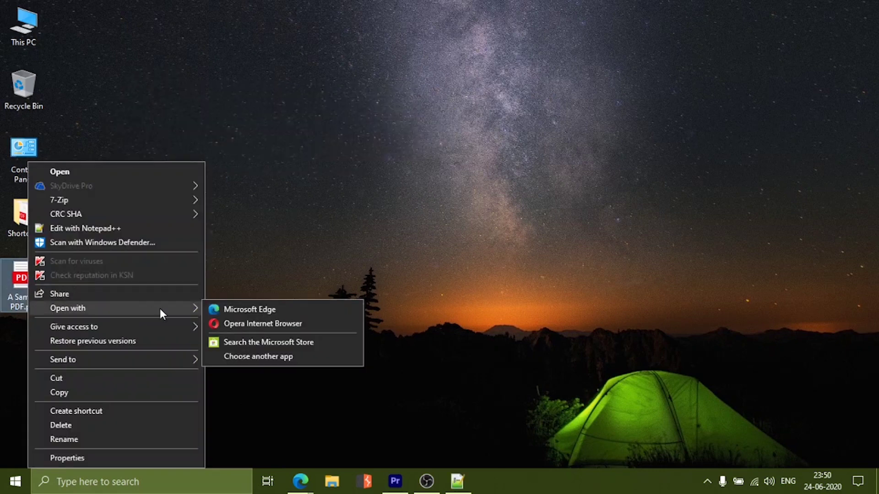
left_click(327, 356)
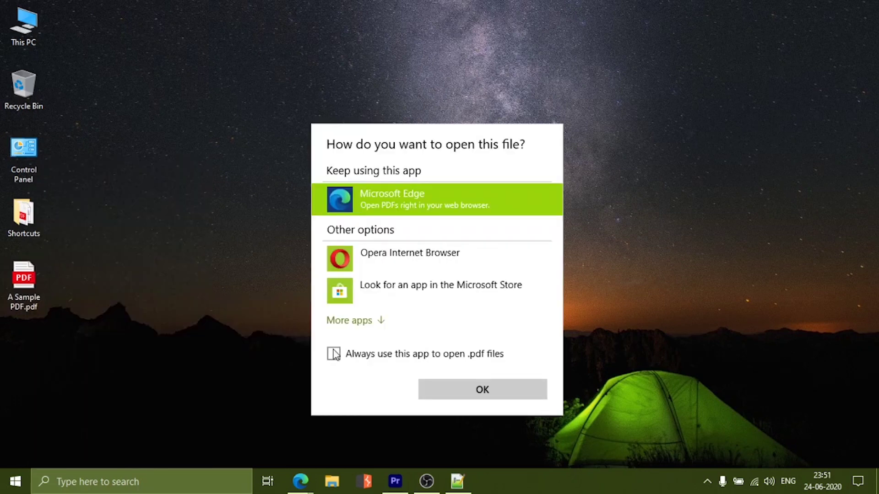
left_click(374, 321)
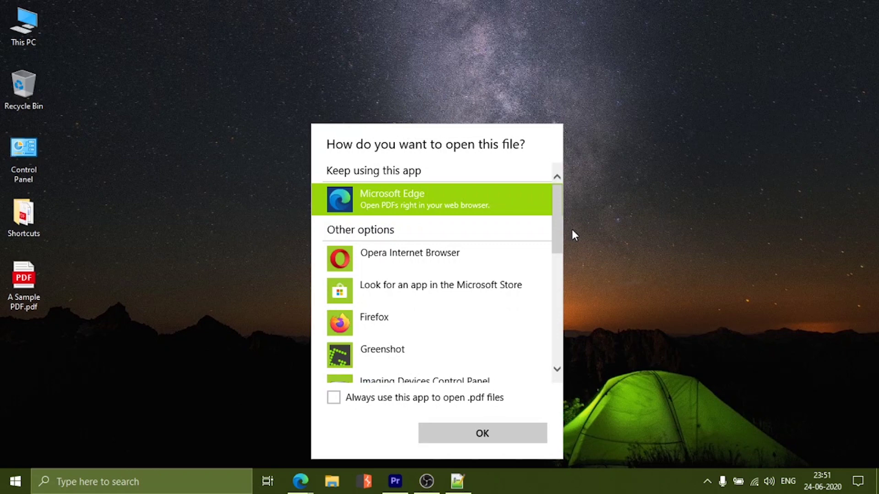
left_click_drag(557, 229, 562, 341)
left_click(488, 305)
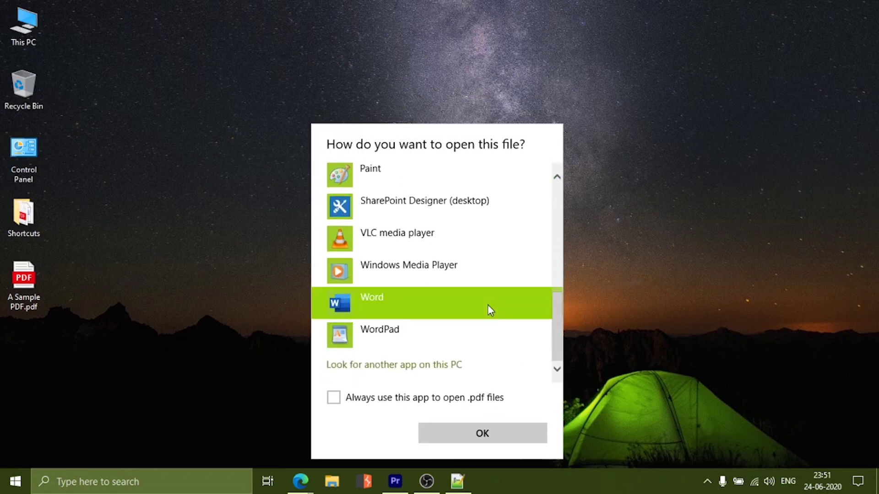
left_click(502, 432)
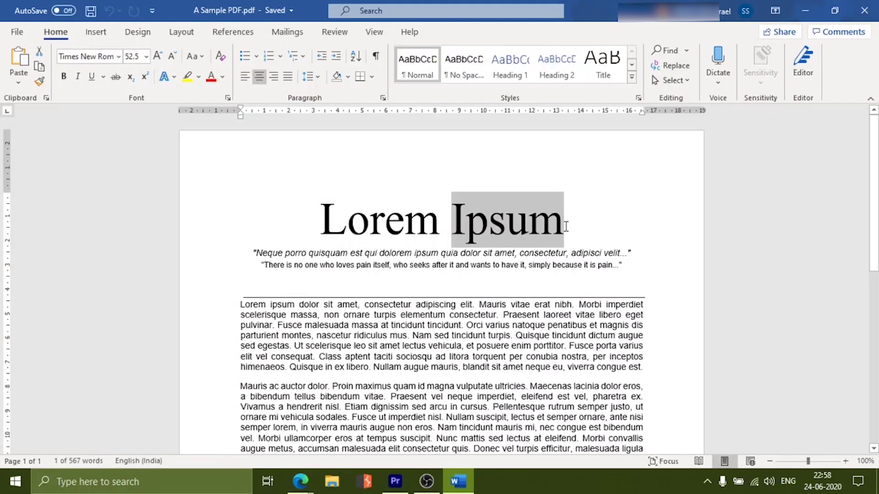
- Move 'Ipsum' to the front of the heading and add 'Test' so it reads 'Ipsum Test Lorem'
key("BackSpace")
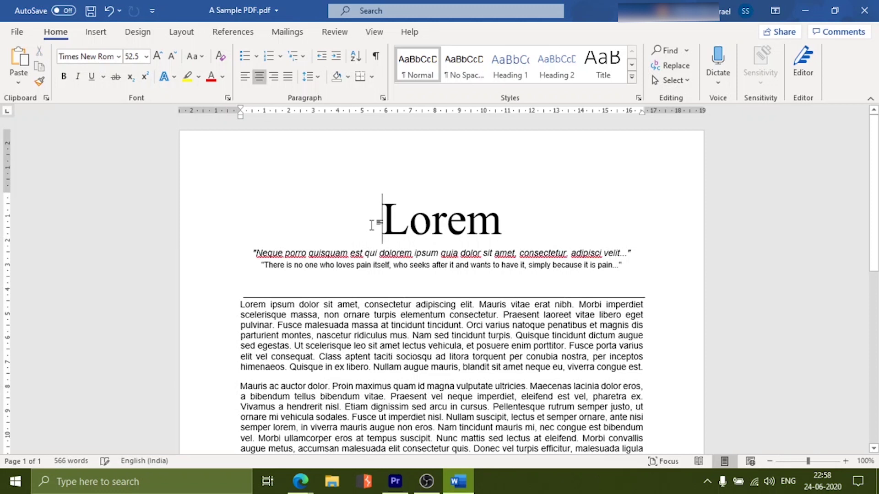
key("ctrl+z")
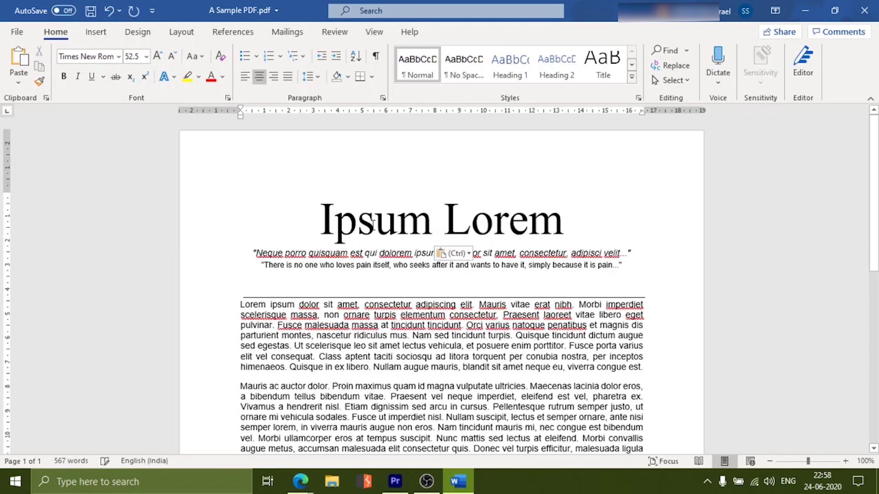
type("Test")
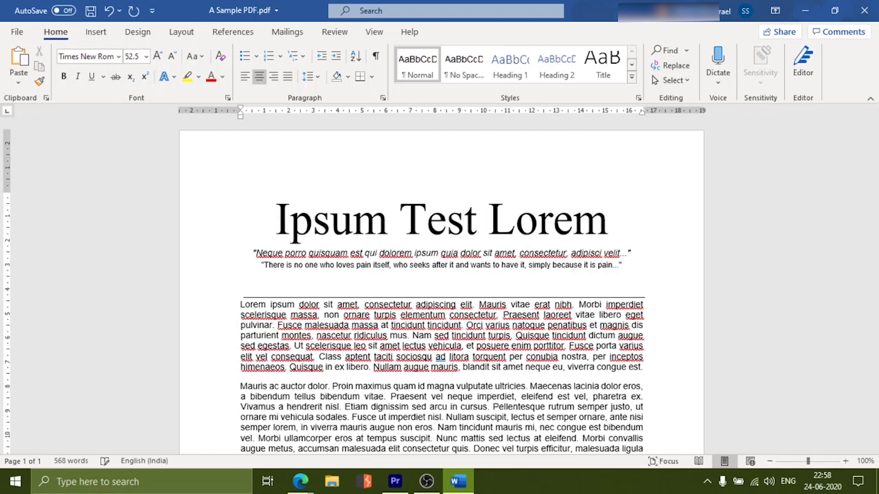
- Publish the document as 'Edited PDF' via Create PDF/XPS and view its 'Ipsum Test Lorem' heading
left_click(18, 32)
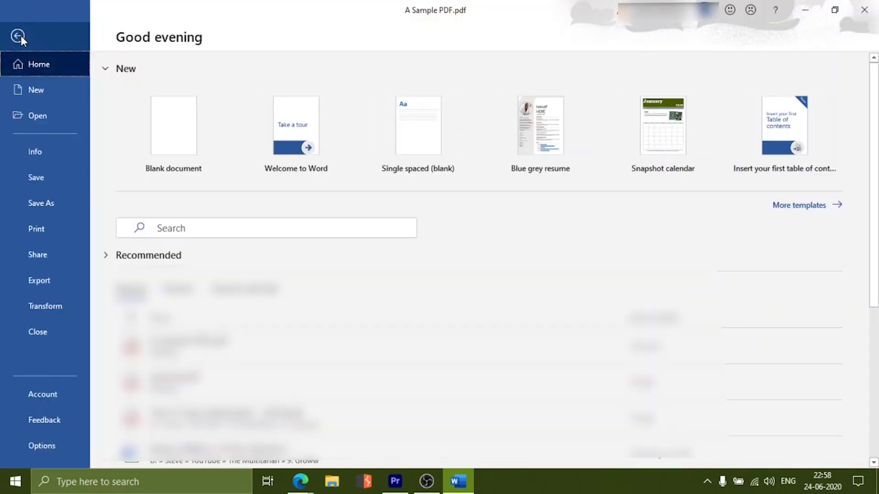
left_click(57, 202)
left_click(251, 303)
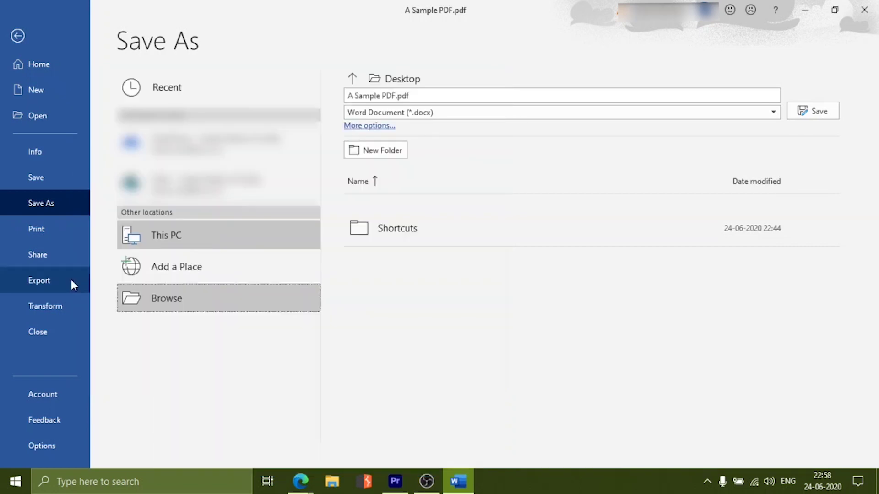
left_click(69, 280)
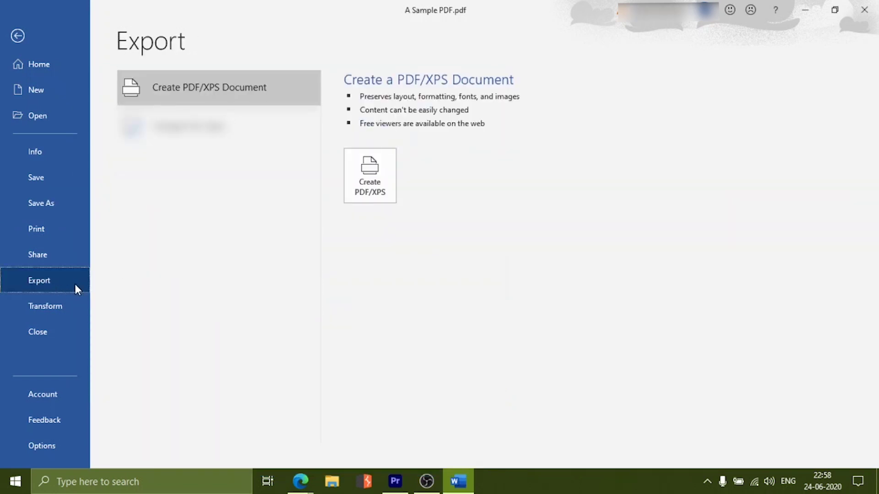
left_click(388, 205)
type("Edited PDF")
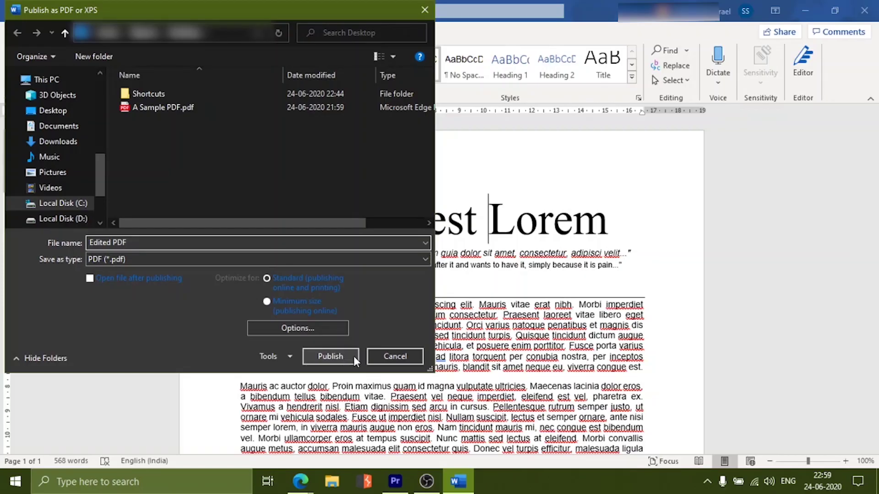
left_click(353, 357)
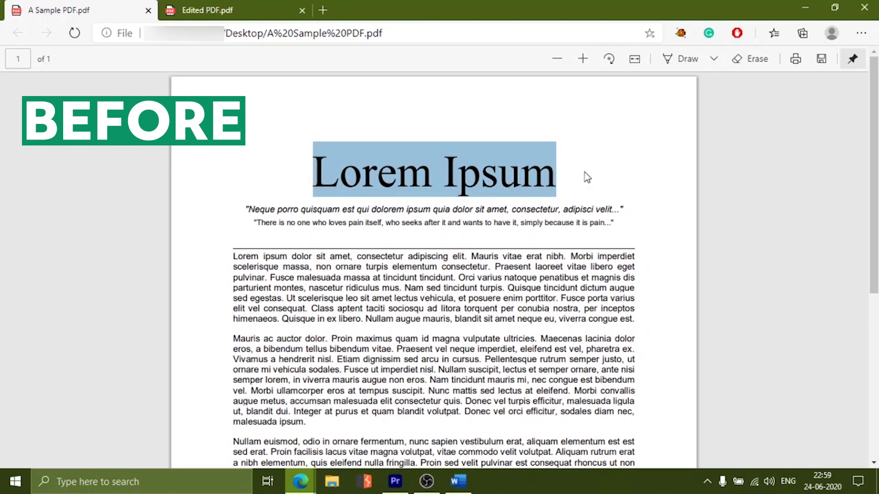
left_click(218, 10)
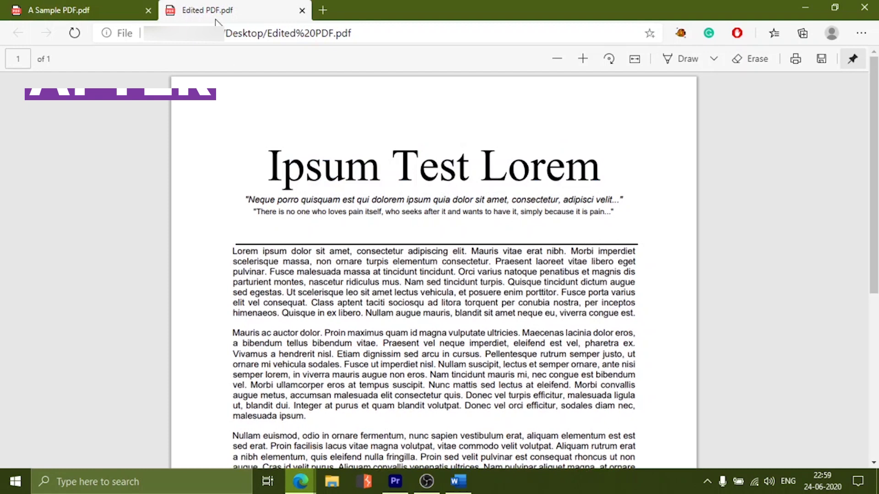
left_click_drag(271, 166, 621, 166)
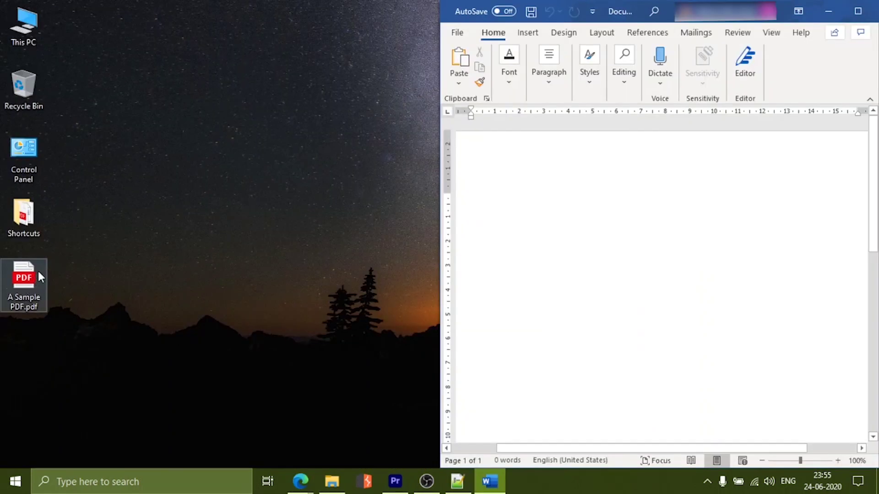
- Drag the A Sample PDF.pdf desktop icon into the blank Word window
left_click_drag(39, 273, 566, 239)
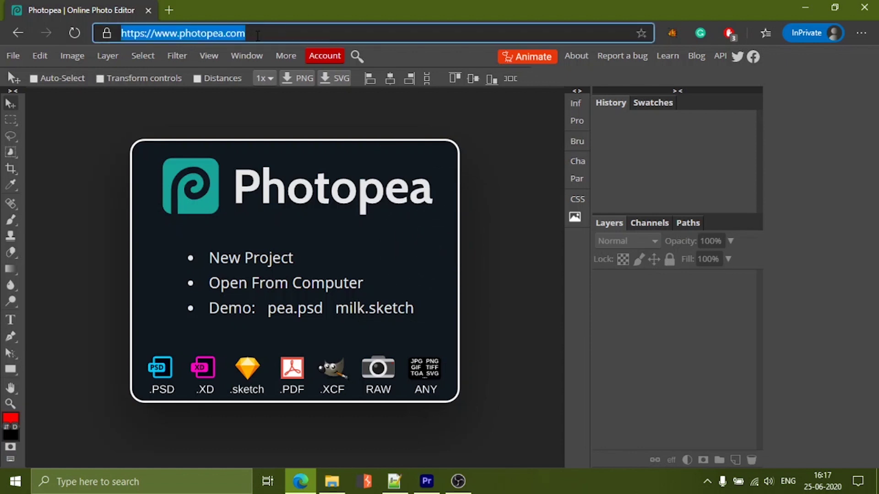
- Load Sample.pdf from the Desktop into Photopea using Open From Computer
key("alt+Tab")
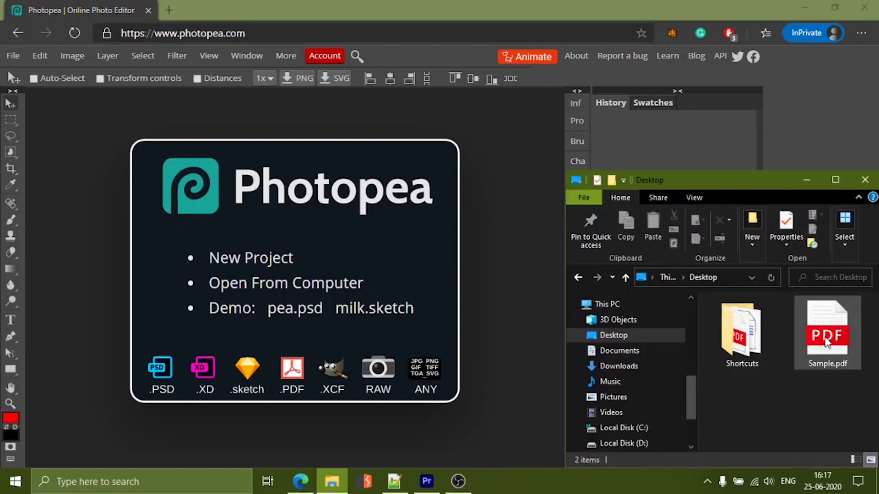
left_click_drag(828, 334, 412, 333)
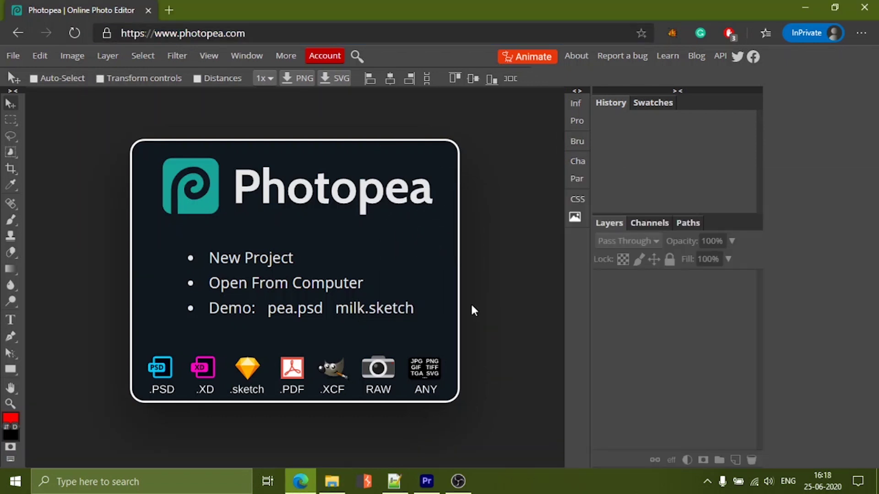
left_click(366, 296)
left_click(242, 126)
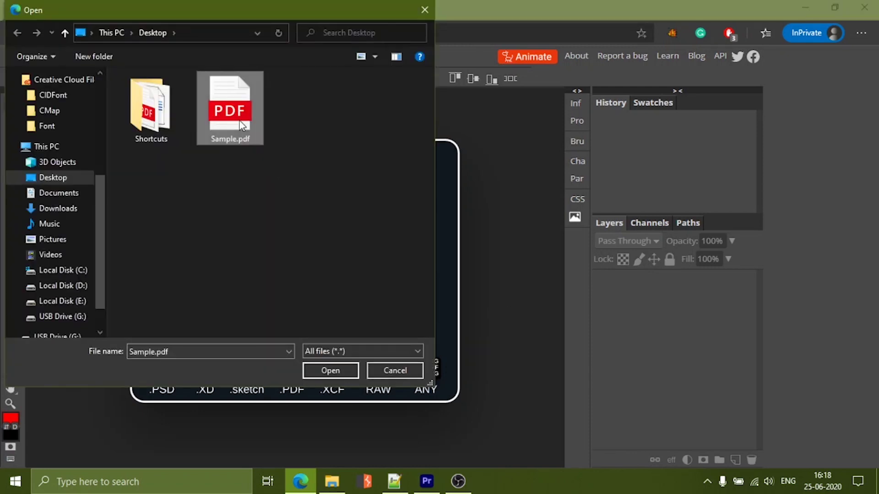
left_click(330, 371)
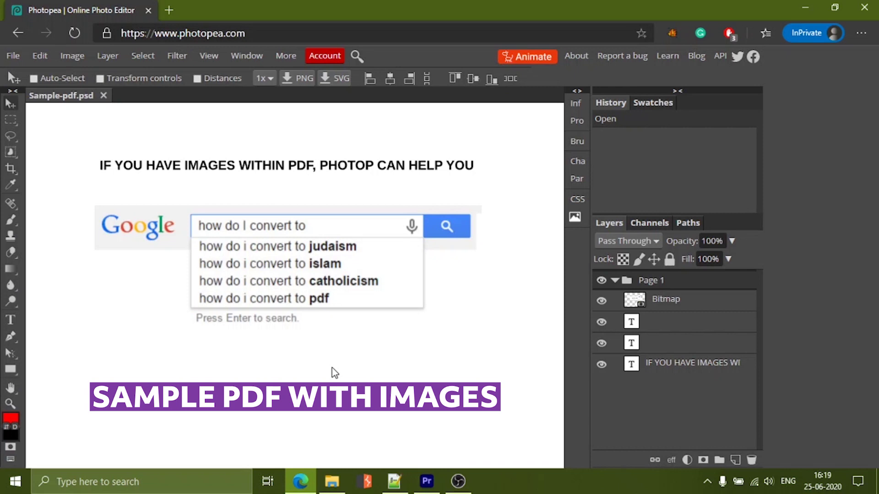
- Add the missing 'EA' so the heading spells 'PHOTOPEA', and commit the text edit
double_click(375, 173)
left_click(374, 173)
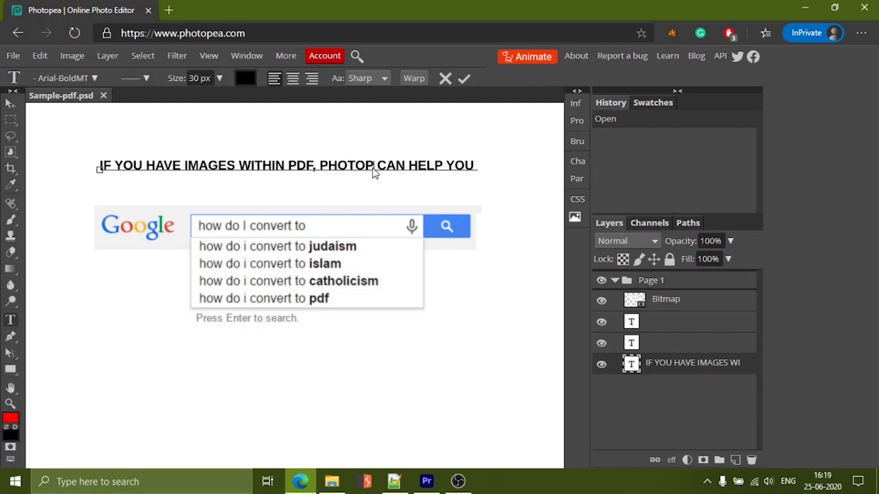
type("EA")
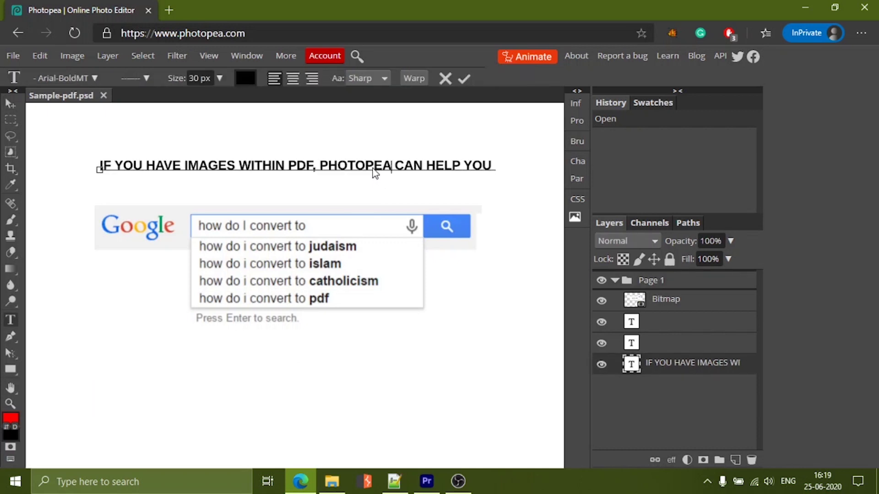
left_click(464, 80)
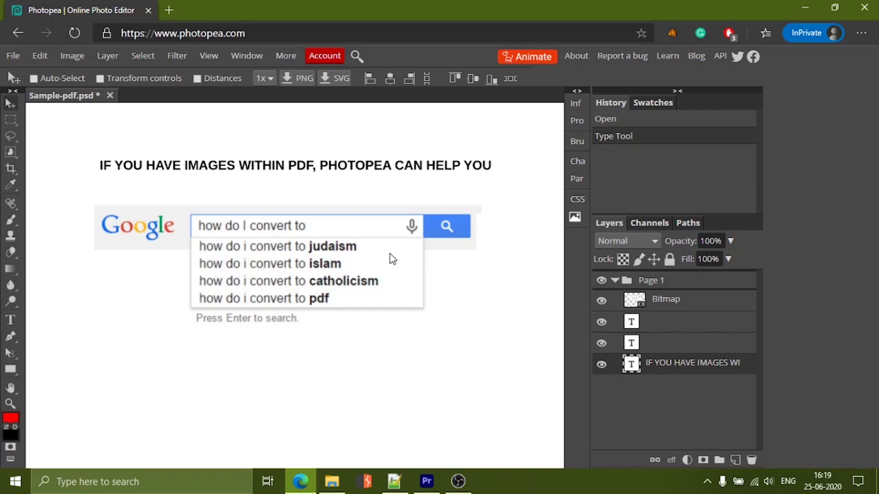
- Rasterize the Bitmap layer and delete the 'Press Enter to search.' line
left_click(11, 119)
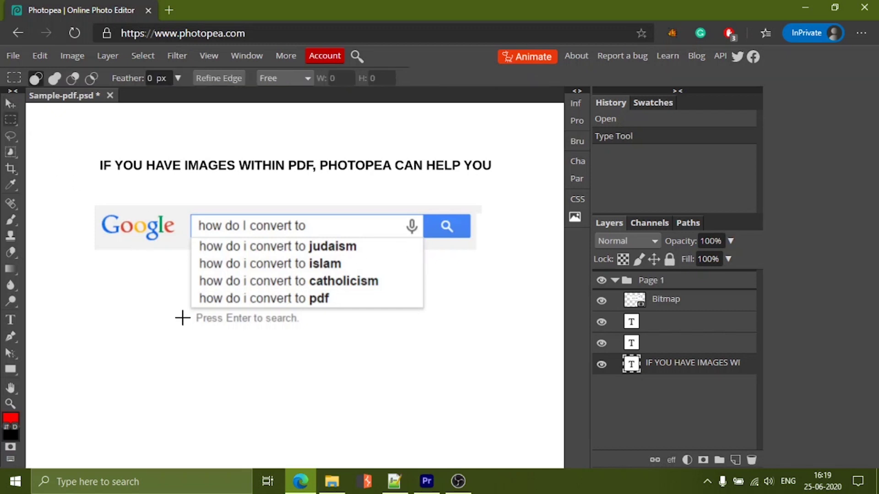
left_click_drag(193, 311, 305, 326)
right_click(657, 297)
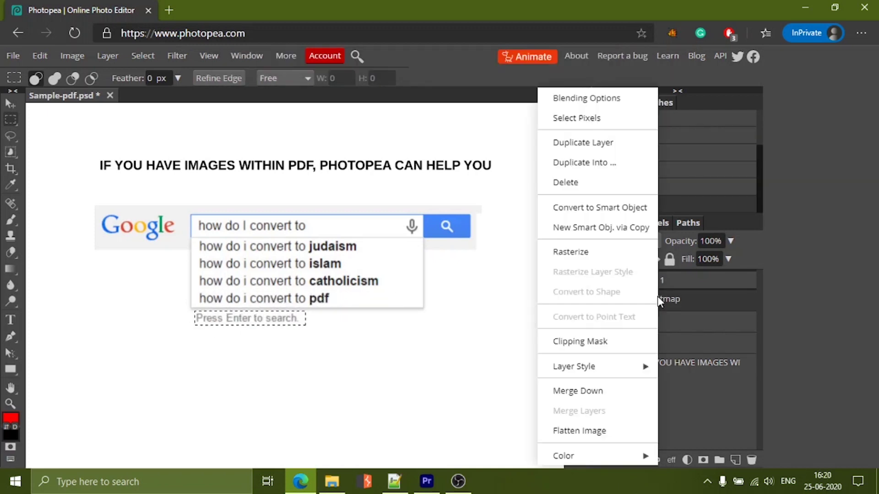
left_click(610, 255)
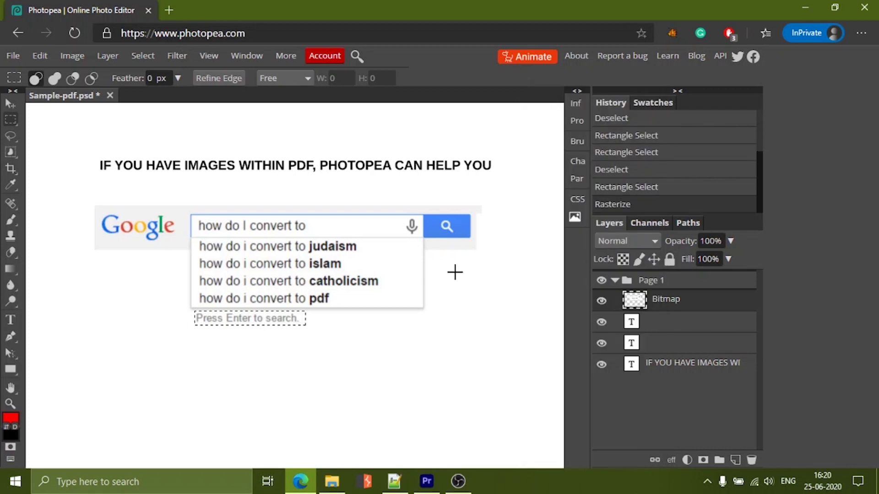
left_click(199, 336)
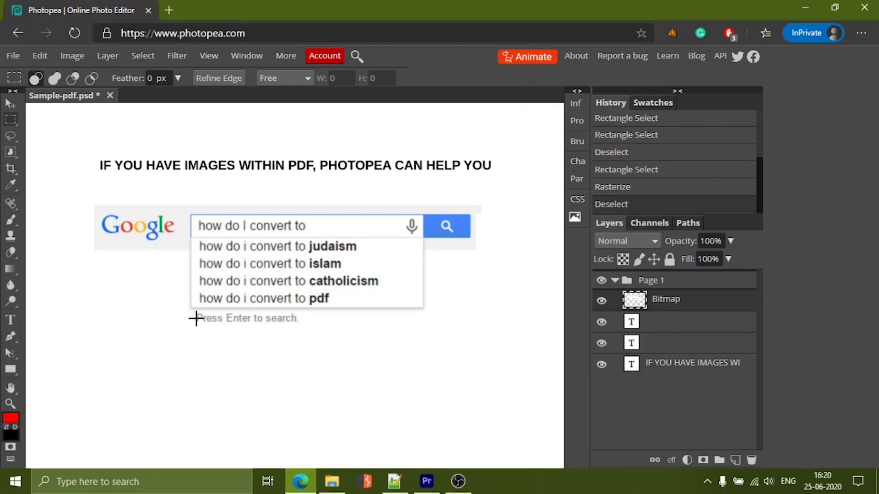
left_click_drag(193, 311, 303, 325)
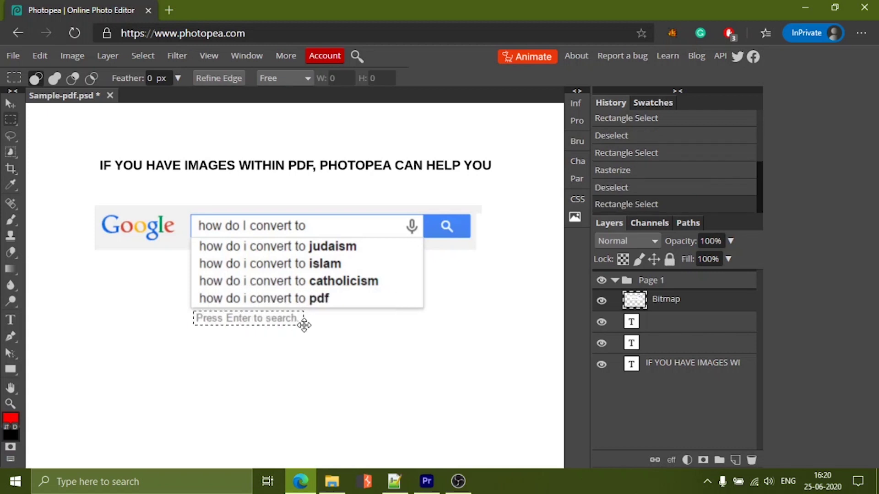
key("Delete")
left_click(364, 335)
- Delete the microphone icon from the search box and clear the selection
left_click_drag(404, 217, 420, 233)
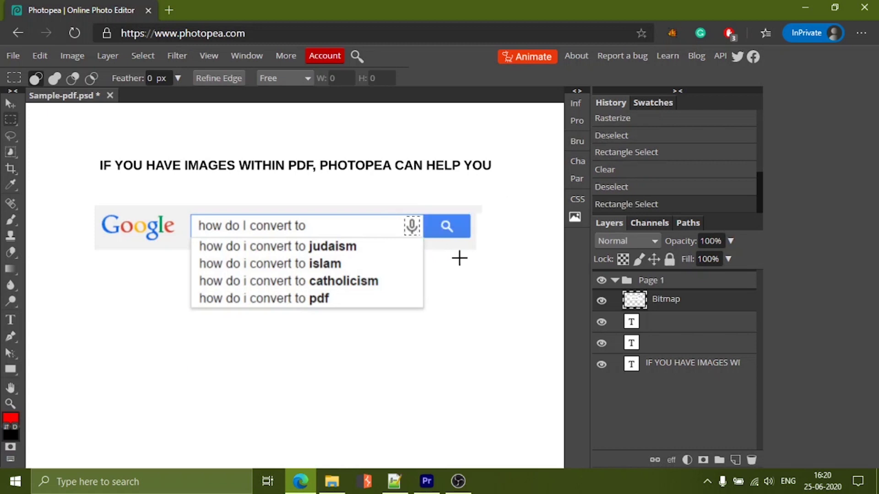
key("Delete")
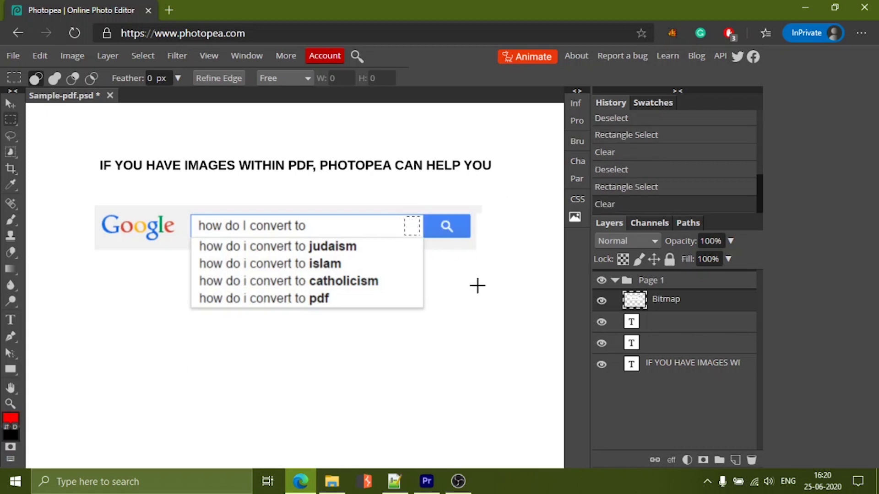
key("ctrl+d")
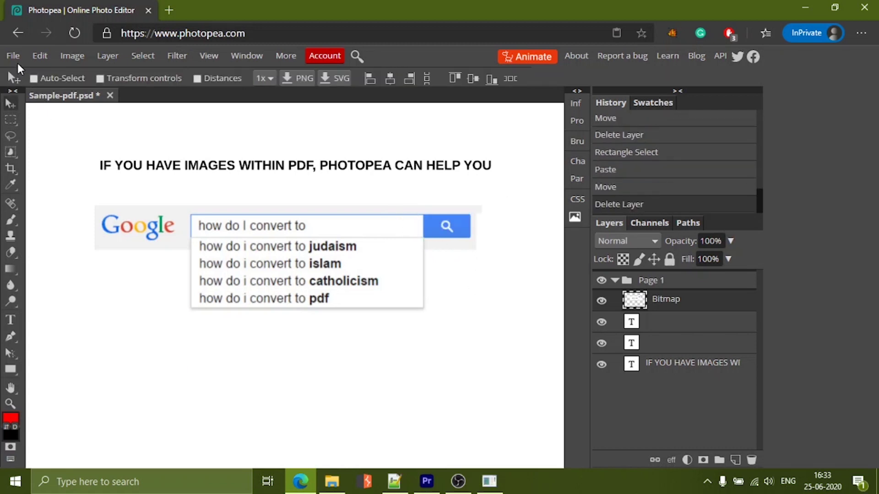
- Export the edited Photopea document as PDF from the File menu
left_click(17, 65)
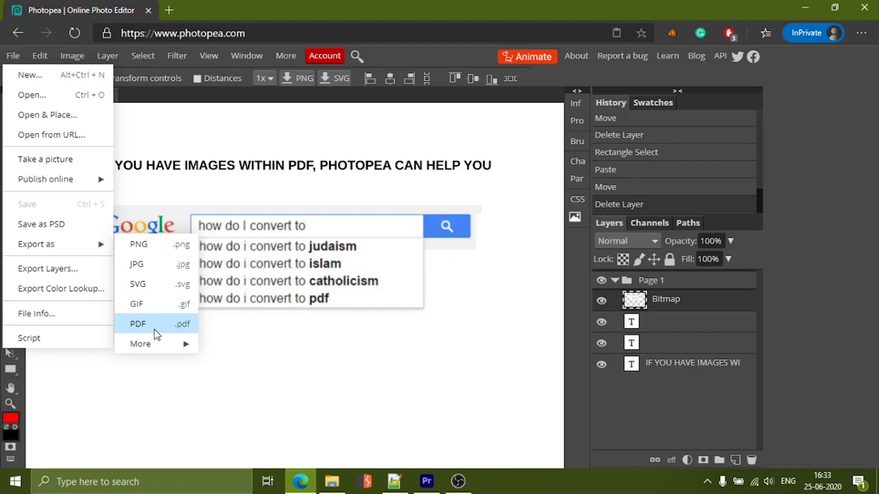
left_click(138, 324)
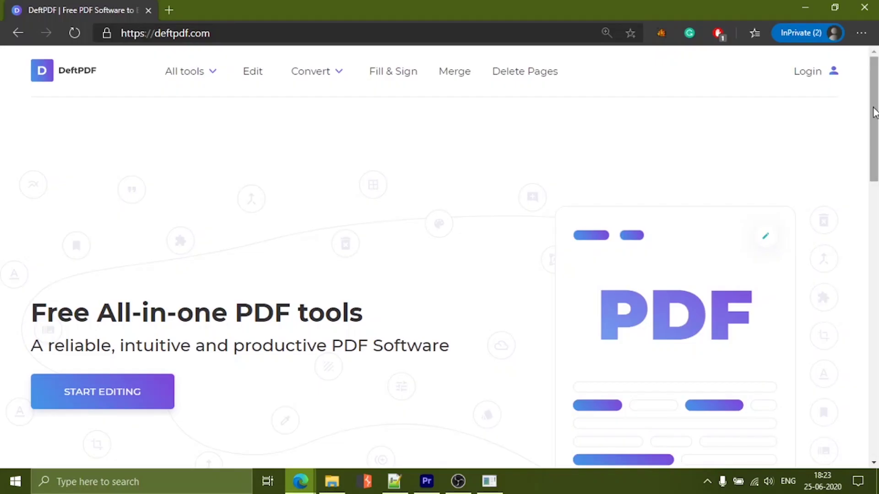
- Scroll through the 'edit pdf' Google results looking for PDF Buddy
left_click_drag(875, 112, 876, 259)
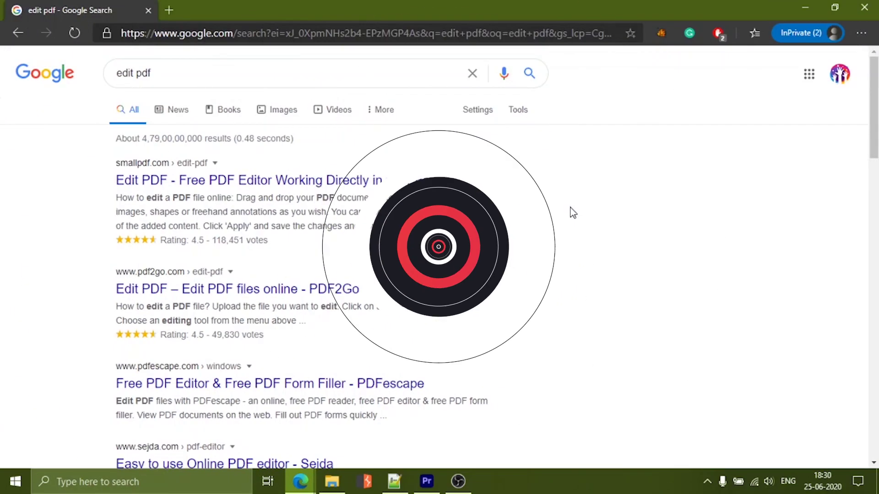
scroll(571, 208, "down", 4)
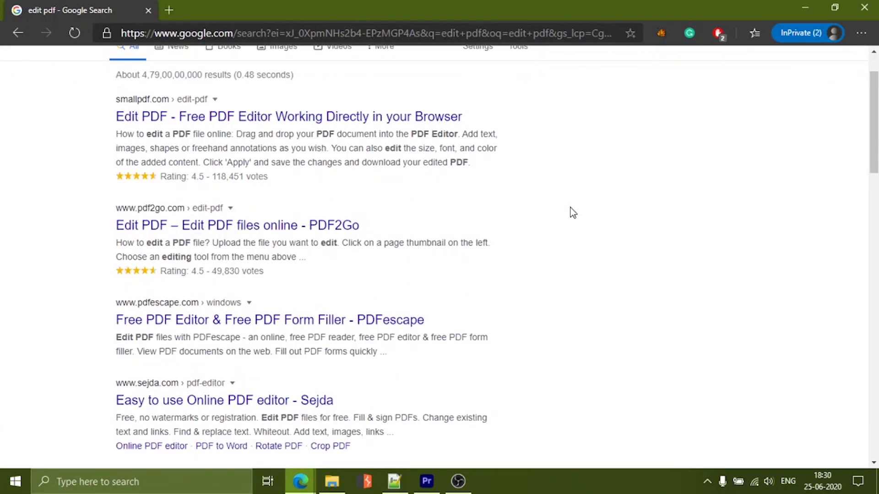
scroll(571, 208, "down", 4)
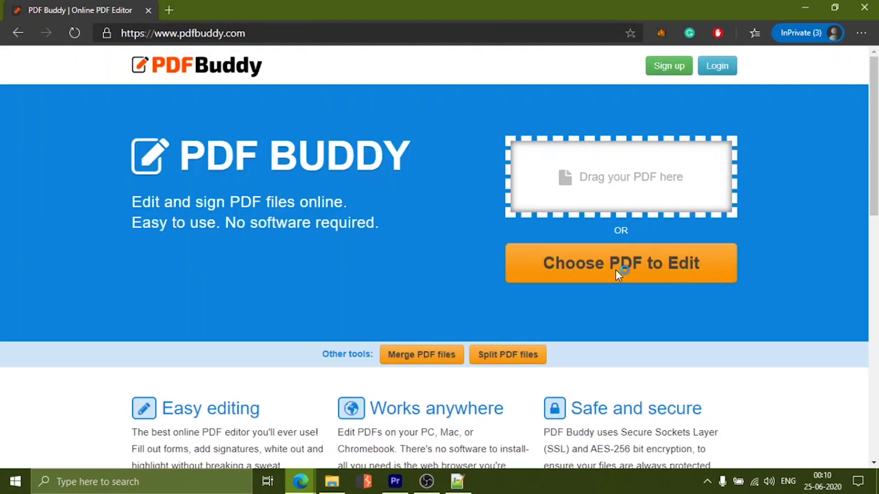
- Select 'A Sample PDF.pdf' from the Desktop as the file to edit in PDF Buddy
left_click(615, 270)
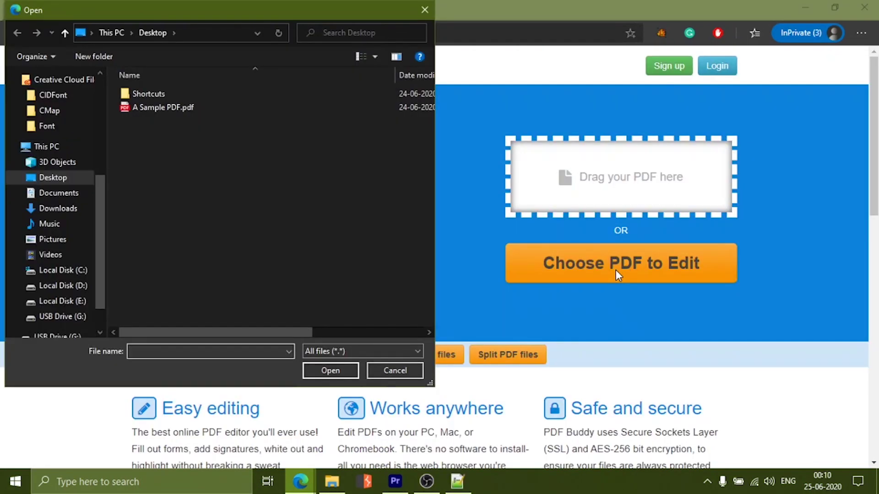
left_click(165, 110)
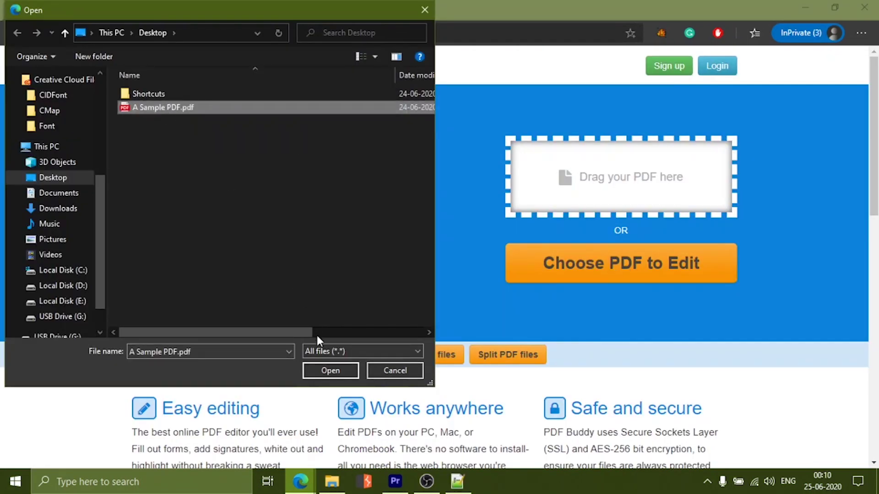